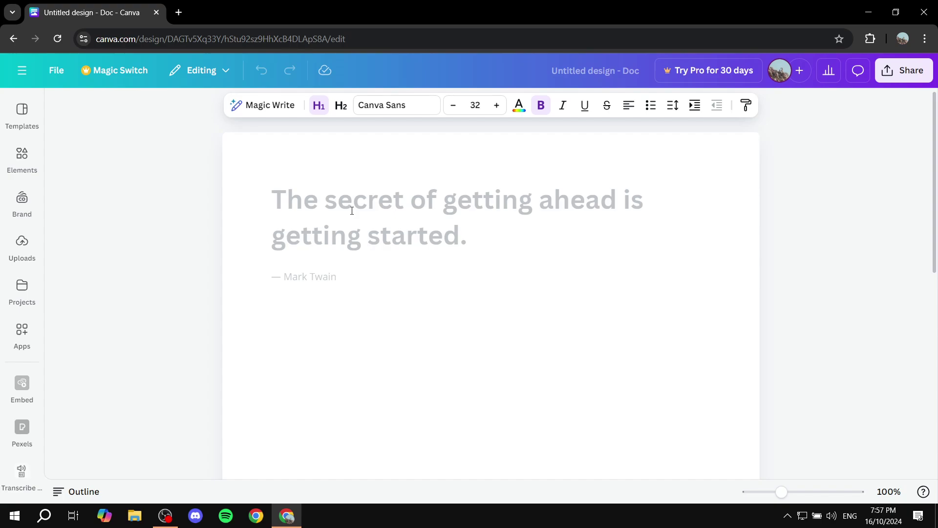
# Type the heading KAWOT, then body lines AWTAWTAWYUEAYA and WTATAWTATSASTAWT below it.
pyautogui.write('KAWO')
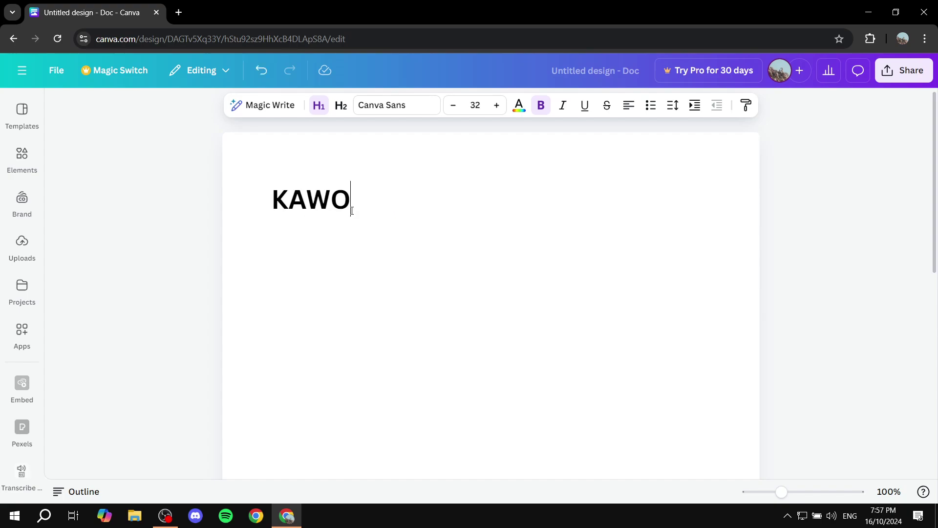
pyautogui.write('T')
pyautogui.press('Return')
pyautogui.write('AWTAWTAWYUEAYA')
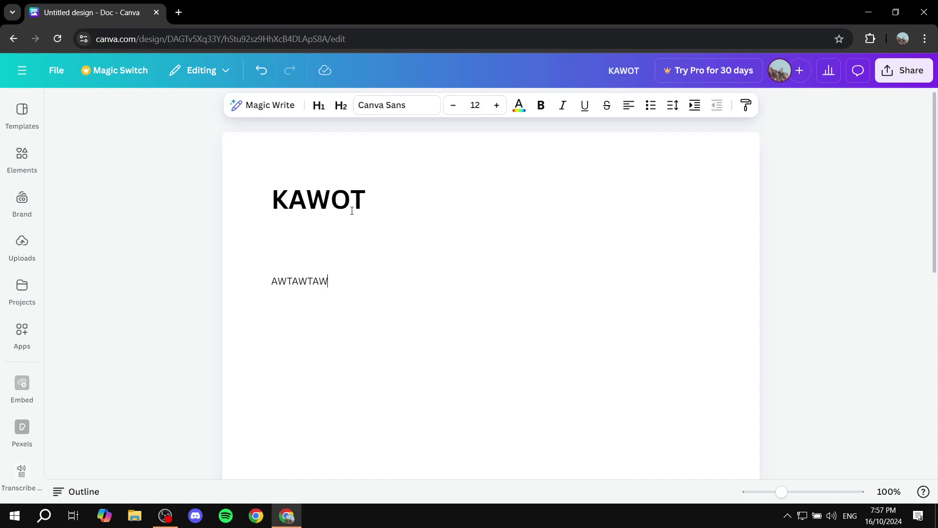
pyautogui.press('Return')
pyautogui.press('Return')
pyautogui.write('WTATAWTATSASTAWT')
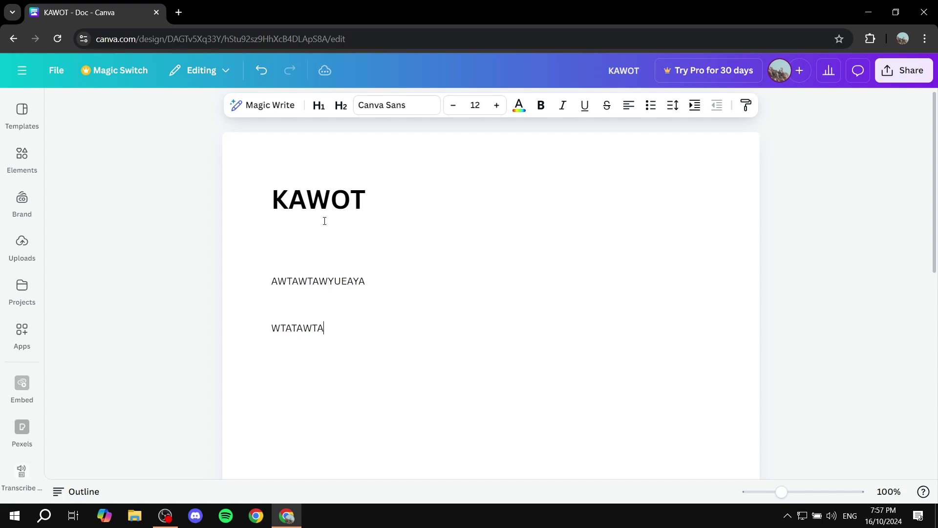
pyautogui.press('Return')
# Add the remaining short lines beneath, finishing with the AW line.
pyautogui.write('A')
pyautogui.press('Return')
pyautogui.write('WT')
pyautogui.press('Return')
pyautogui.write('AW')
pyautogui.press('Return')
pyautogui.write('TA')
pyautogui.press('Return')
pyautogui.write('T AW')
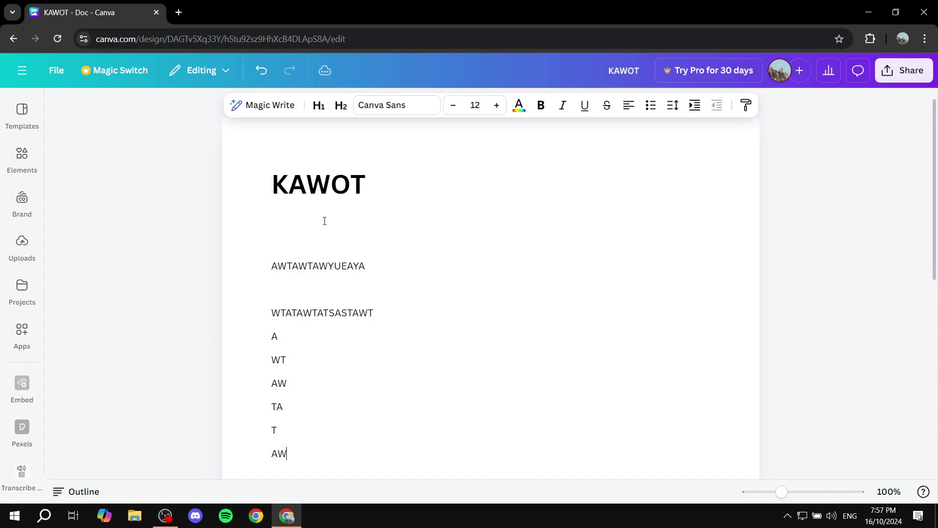
pyautogui.scroll(-3, 409, 249)
pyautogui.scroll(4, 312, 252)
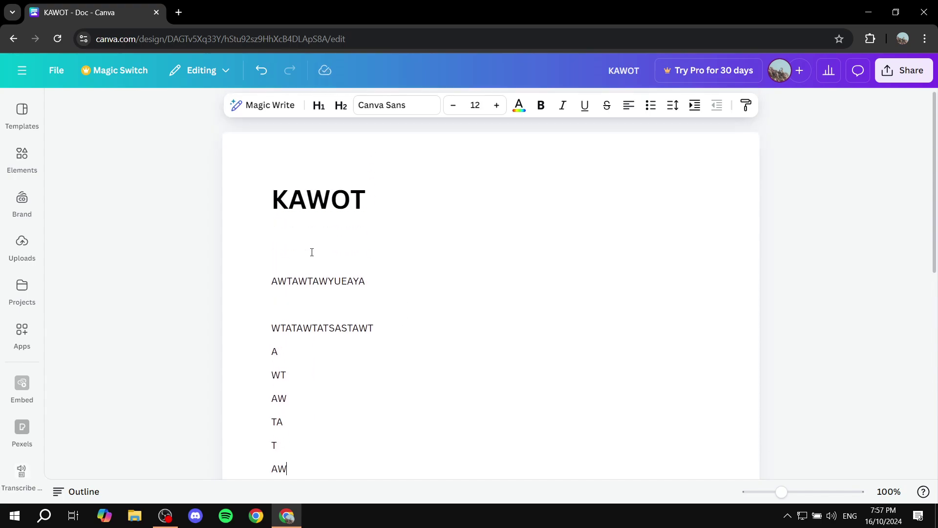
pyautogui.scroll(-5, 390, 281)
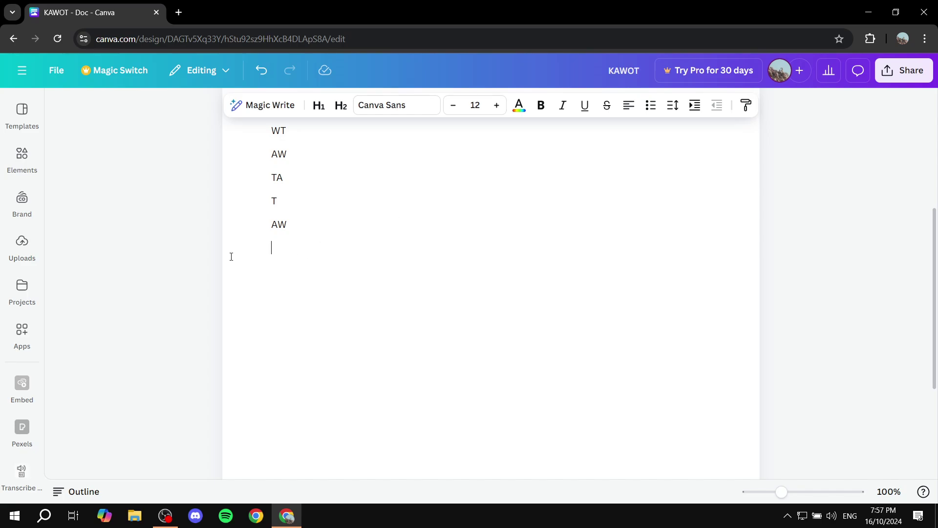
pyautogui.scroll(5, 344, 243)
pyautogui.scroll(-3, 335, 296)
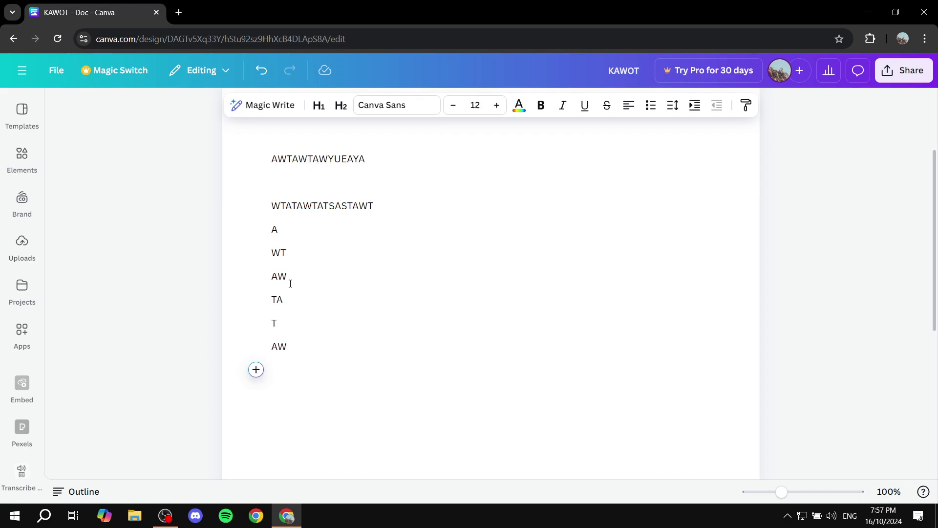
# Rerun the recent Elements search 'page breaks' and filter the results to Graphics.
pyautogui.click(28, 154)
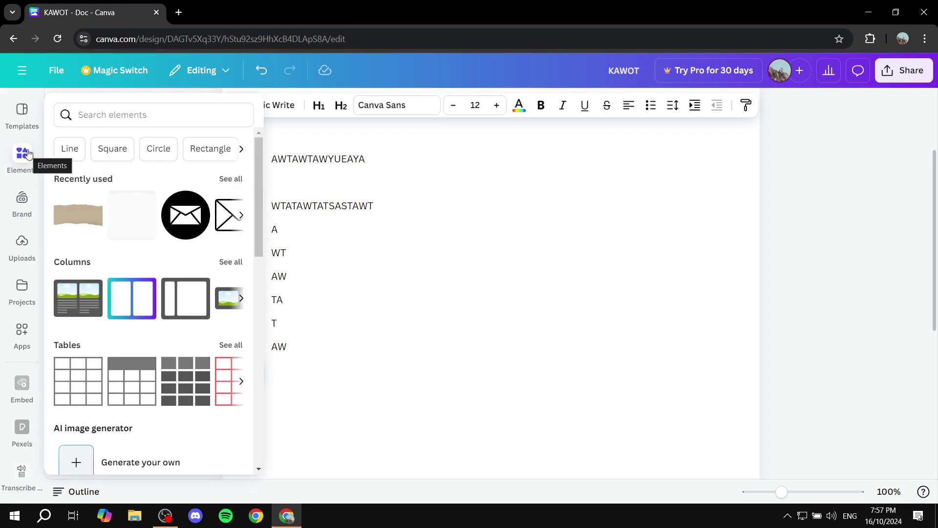
pyautogui.click(105, 115)
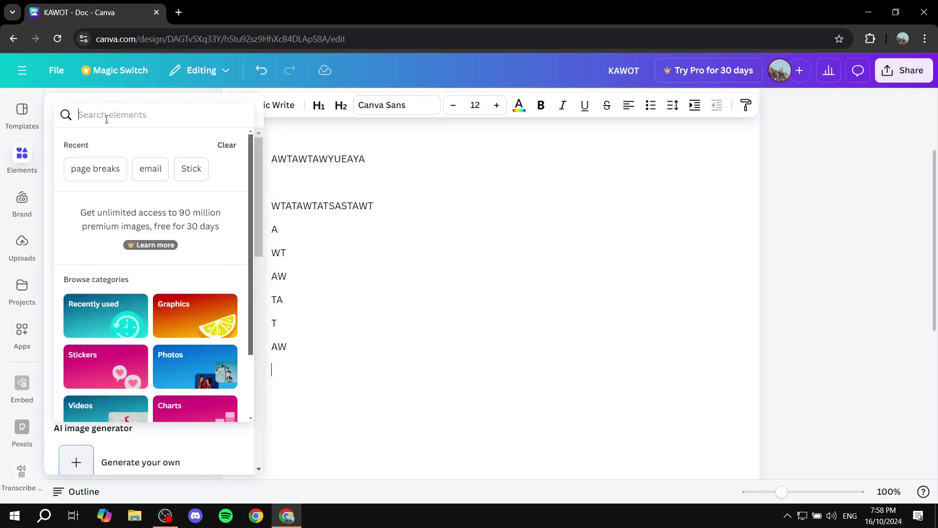
pyautogui.click(92, 170)
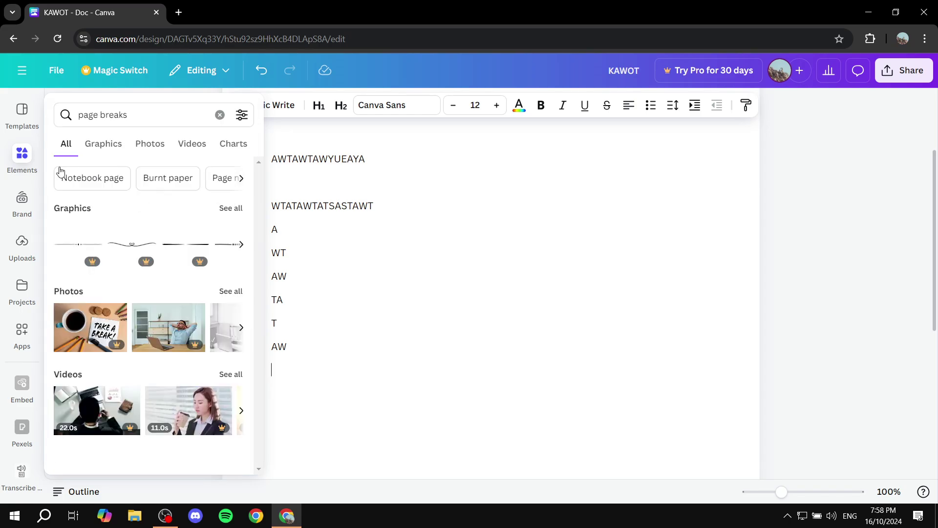
pyautogui.click(230, 209)
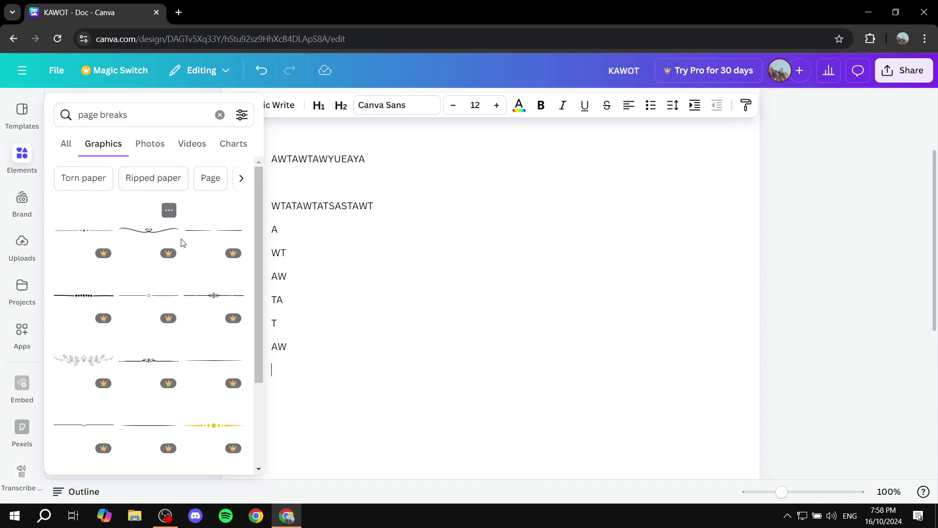
pyautogui.scroll(-3, 194, 255)
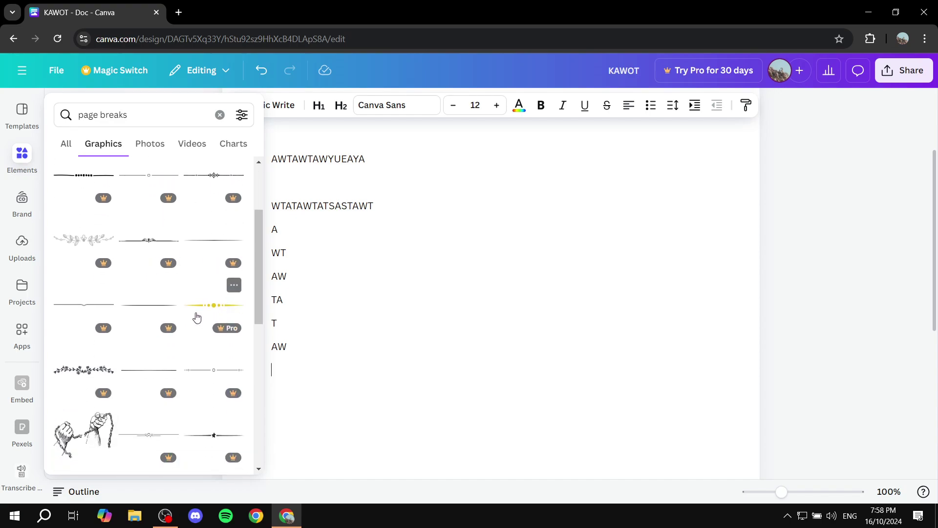
pyautogui.scroll(-3, 184, 284)
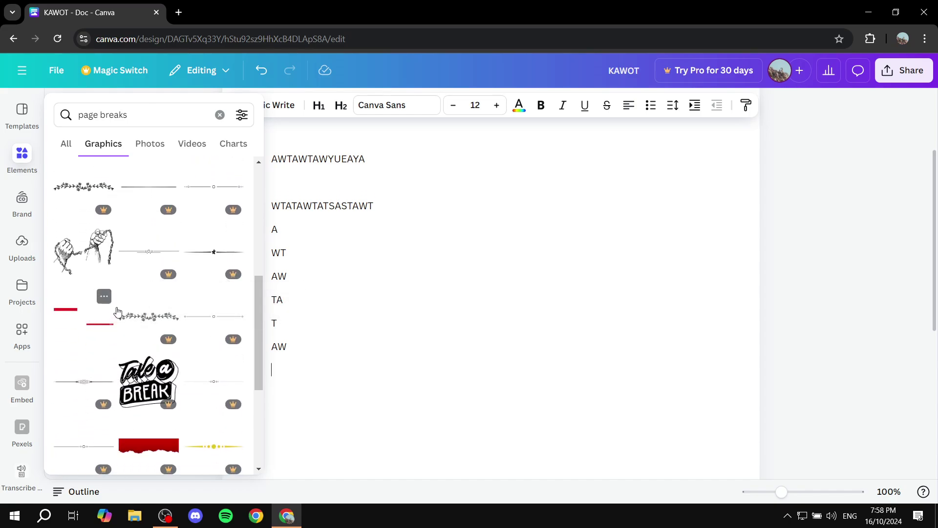
pyautogui.click(74, 321)
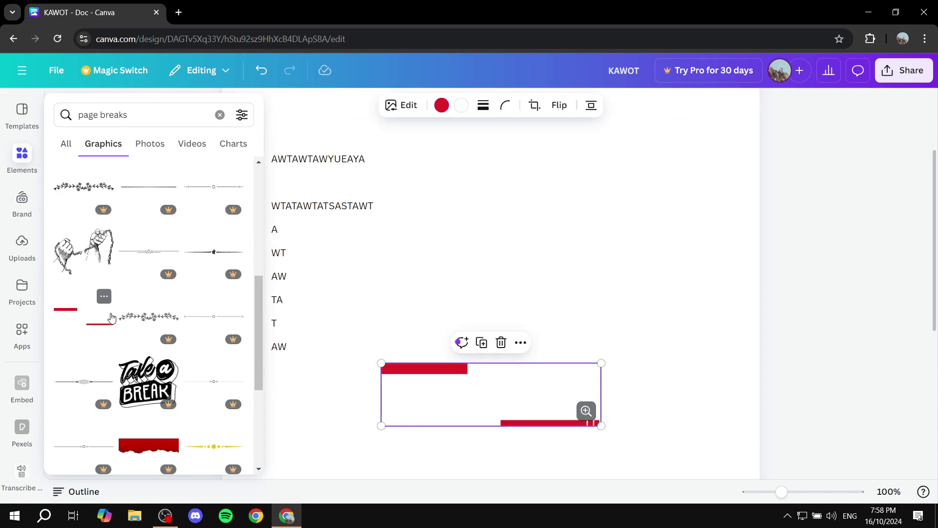
pyautogui.click(441, 384)
pyautogui.moveTo(442, 385); pyautogui.dragTo(382, 384)
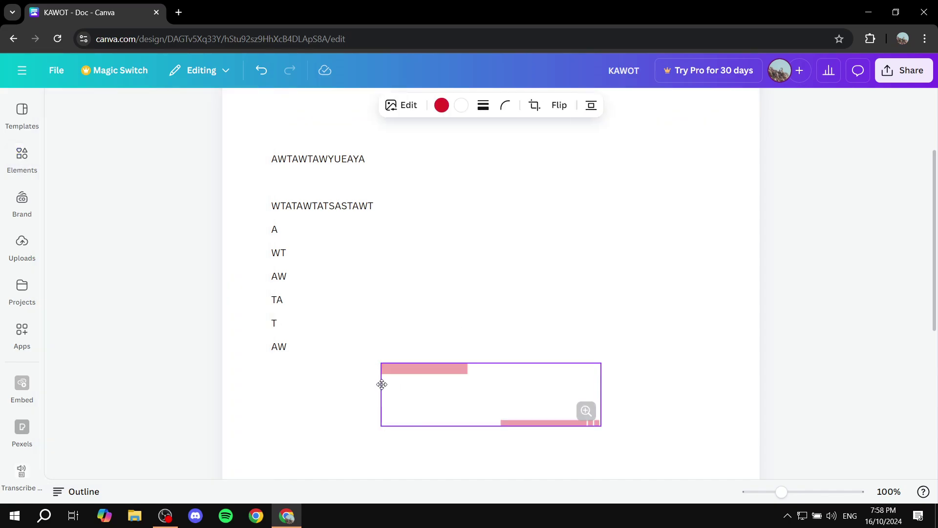
pyautogui.scroll(-3, 356, 390)
pyautogui.click(355, 383)
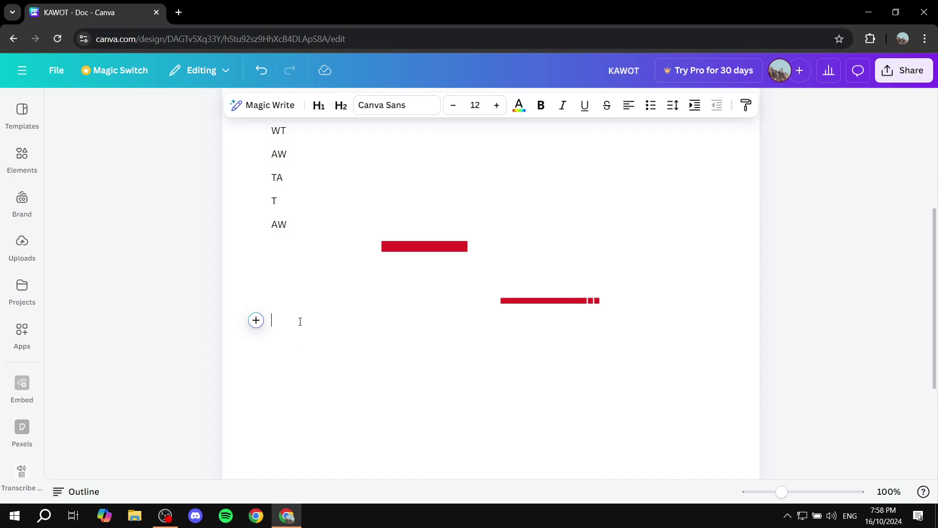
pyautogui.click(429, 277)
pyautogui.moveTo(435, 282); pyautogui.dragTo(370, 278)
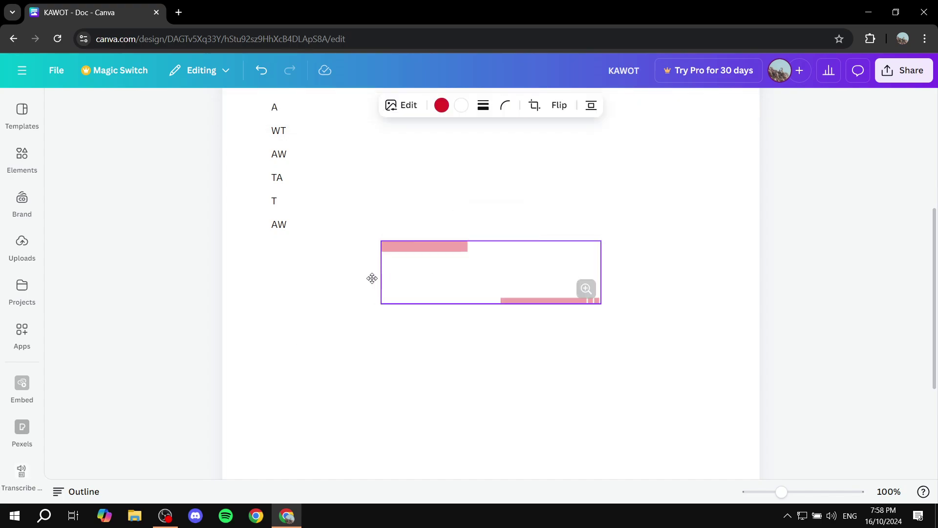
pyautogui.click(318, 352)
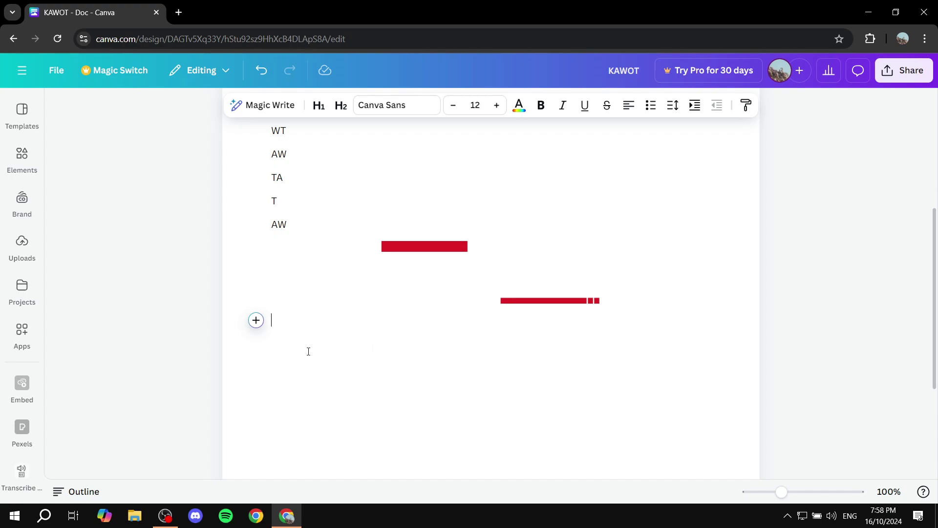
pyautogui.scroll(-2, 239, 342)
pyautogui.scroll(3, 247, 318)
pyautogui.click(463, 328)
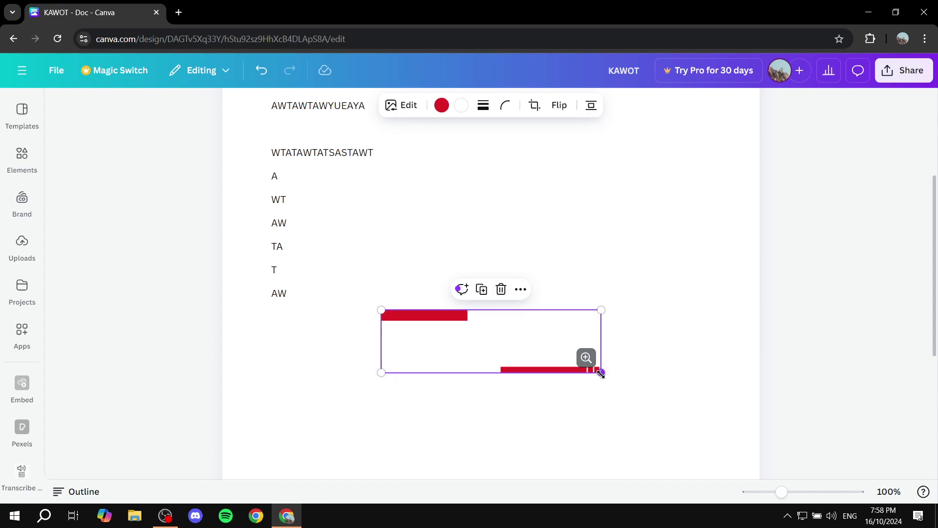
pyautogui.moveTo(602, 373); pyautogui.dragTo(772, 434)
pyautogui.scroll(-1, 772, 434)
pyautogui.click(557, 436)
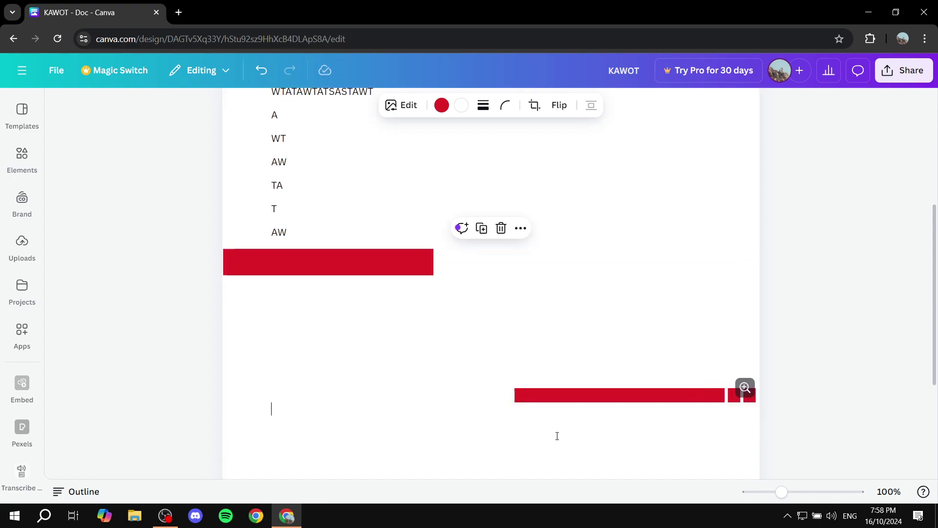
pyautogui.click(594, 362)
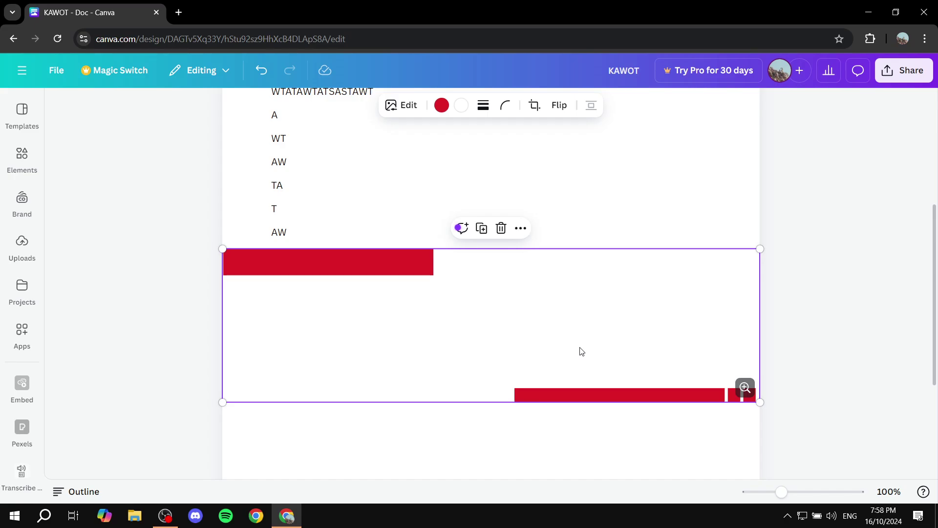
pyautogui.press('Delete')
# Reopen the page-break graphics results and browse down to the torn-paper graphic.
pyautogui.click(22, 157)
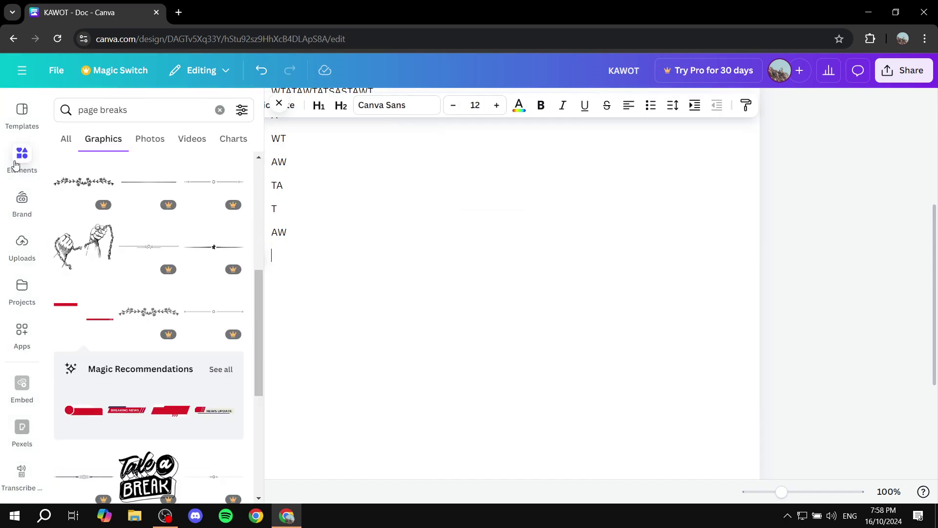
pyautogui.scroll(-1, 150, 258)
pyautogui.scroll(-4, 201, 270)
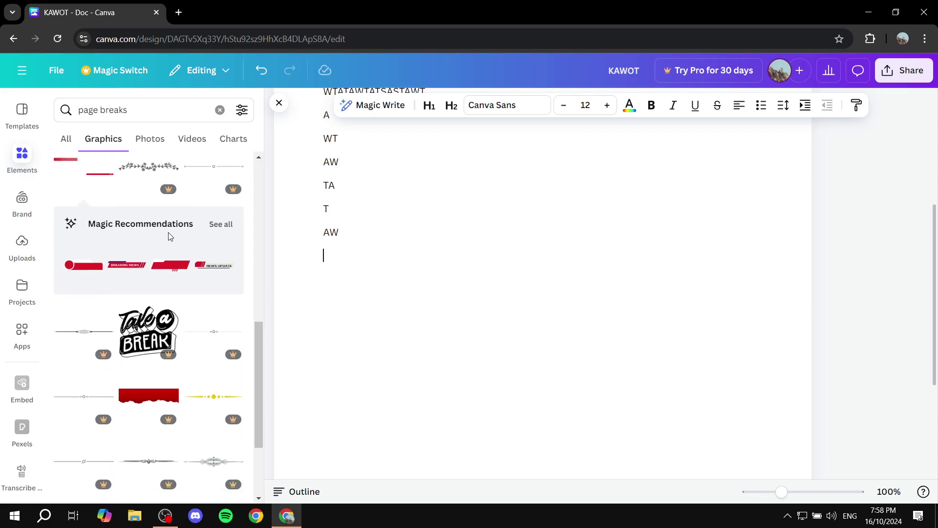
pyautogui.scroll(1, 202, 273)
pyautogui.scroll(-4, 214, 295)
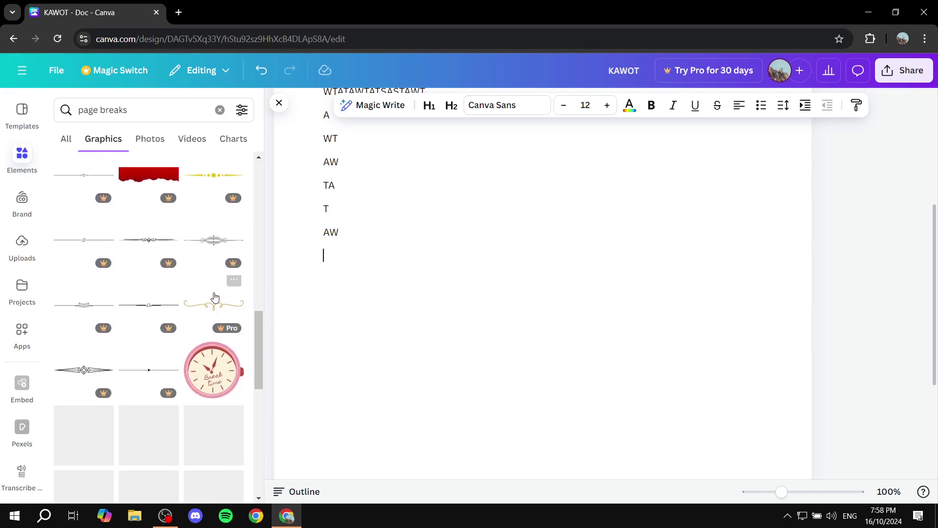
pyautogui.scroll(-2, 168, 269)
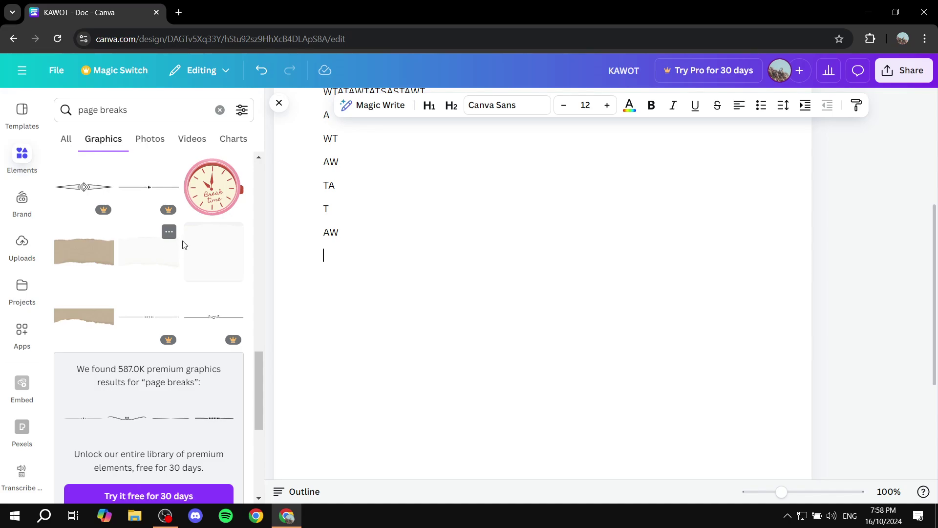
pyautogui.scroll(-3, 103, 295)
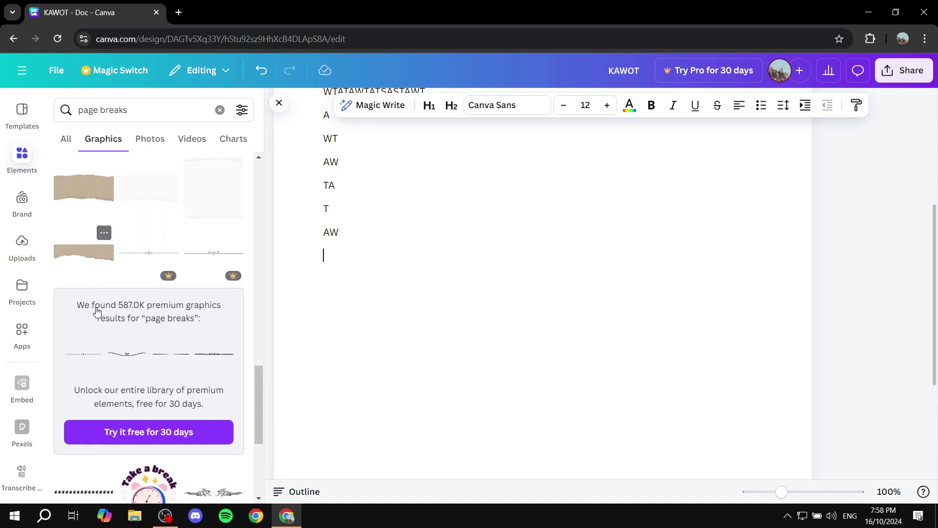
pyautogui.scroll(-2, 190, 300)
pyautogui.scroll(-2, 210, 311)
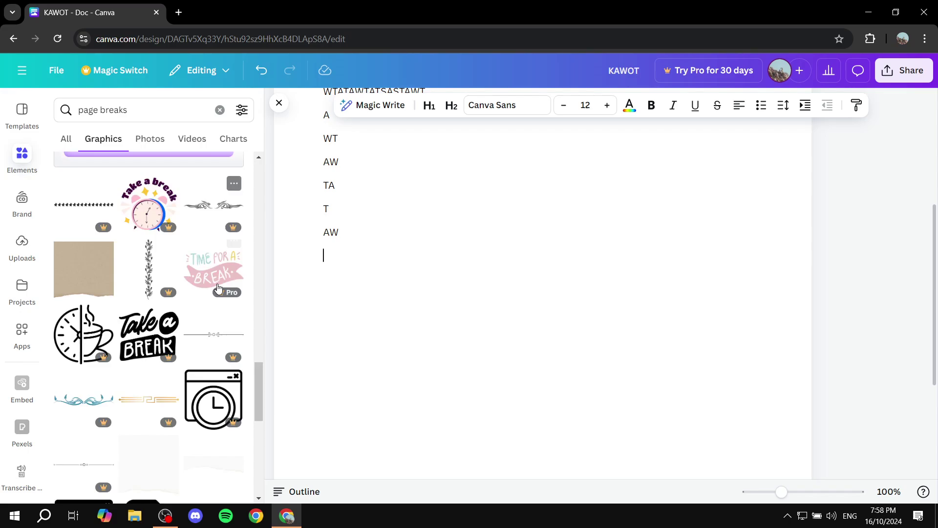
pyautogui.scroll(-2, 203, 311)
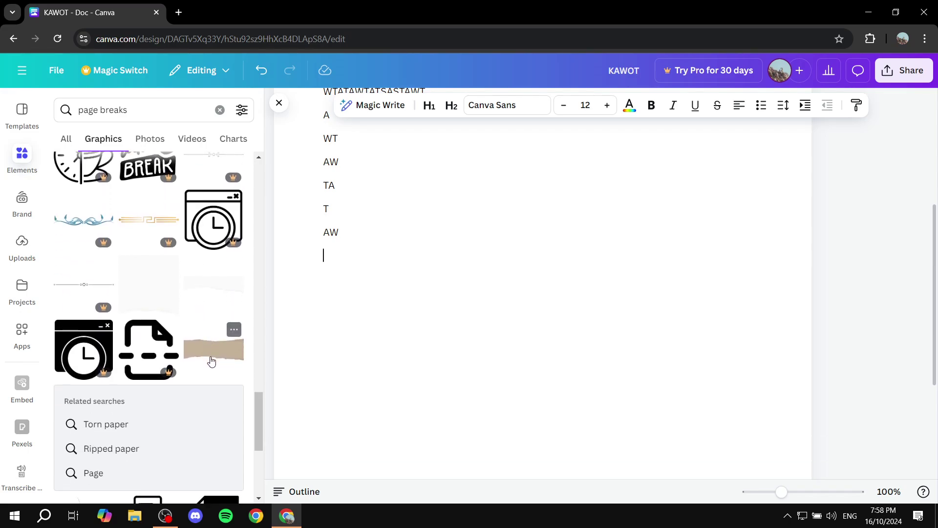
pyautogui.scroll(-2, 207, 352)
pyautogui.scroll(2, 202, 337)
# Insert the torn-paper graphic below the AW line, then deselect it.
pyautogui.click(208, 348)
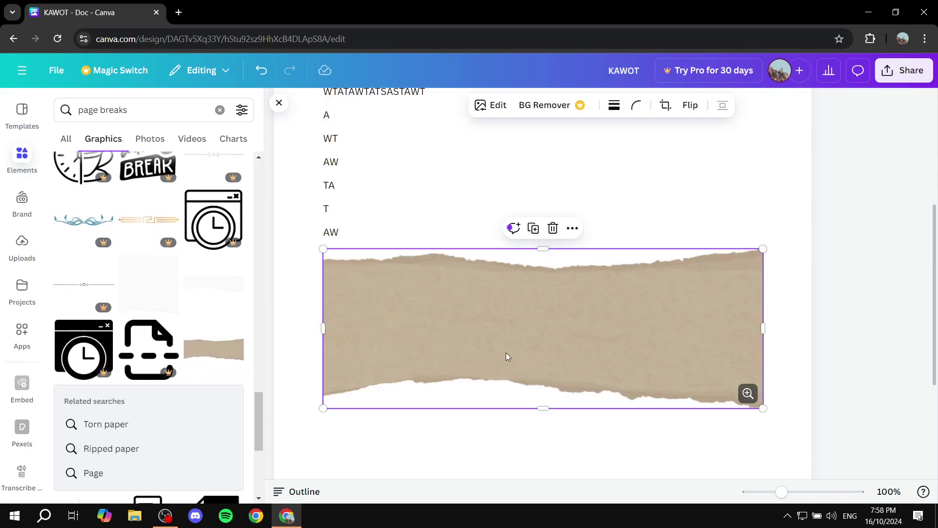
pyautogui.click(488, 474)
pyautogui.scroll(-1, 446, 423)
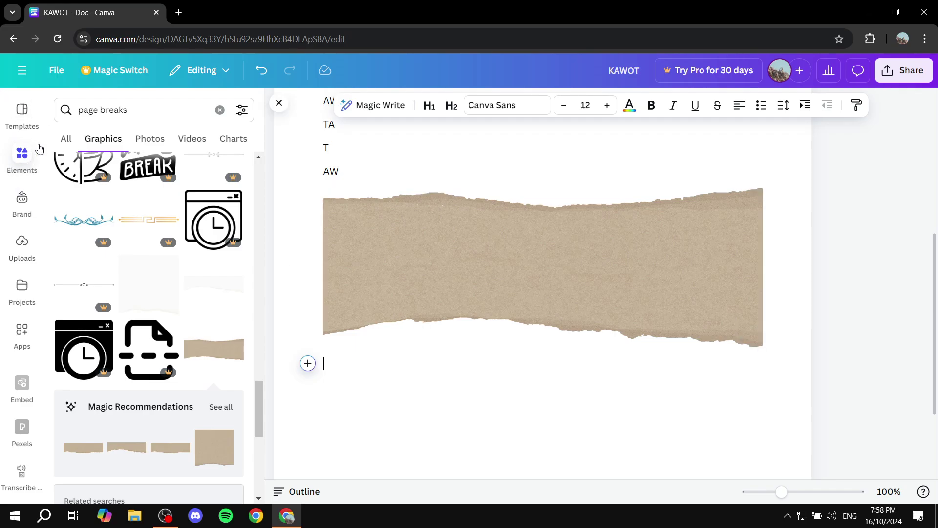
# Close the Elements panel and delete the torn-paper graphic below AW.
pyautogui.click(279, 103)
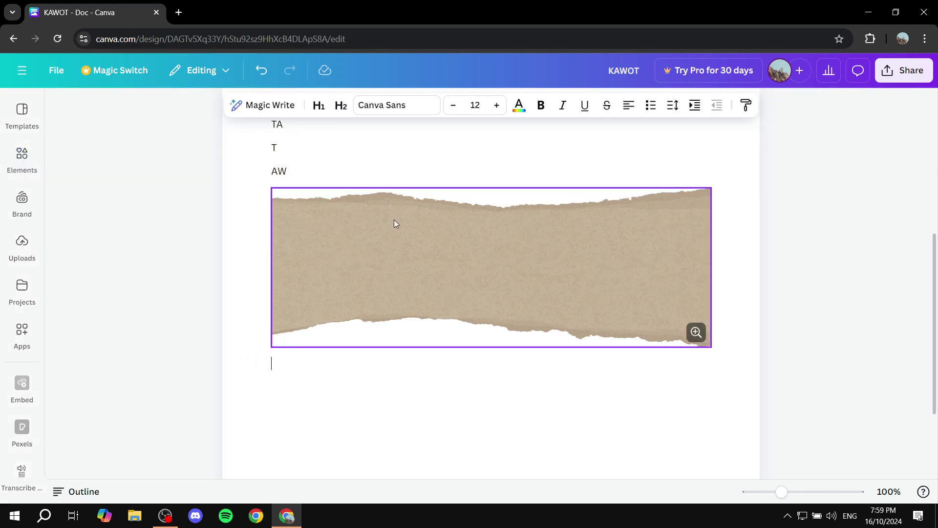
pyautogui.click(386, 234)
pyautogui.press('Delete')
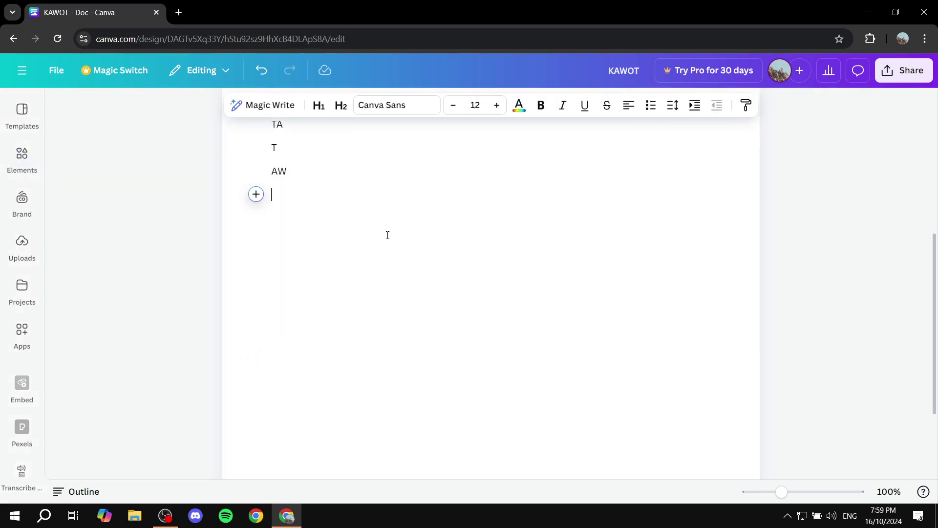
pyautogui.scroll(6, 386, 235)
pyautogui.scroll(-2, 299, 238)
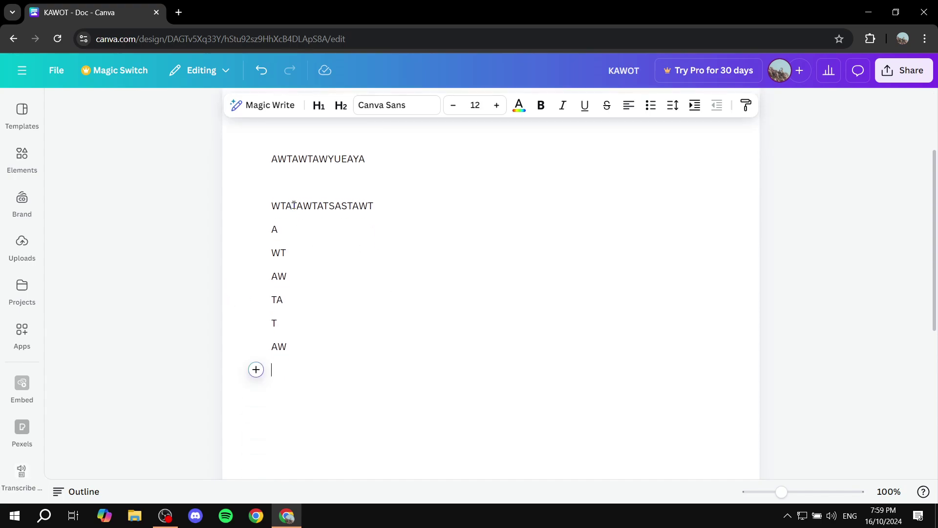
pyautogui.scroll(1, 294, 206)
pyautogui.scroll(-1, 229, 367)
# Insert a Page break on the empty line using the Quick actions search 'Page'.
pyautogui.click(254, 369)
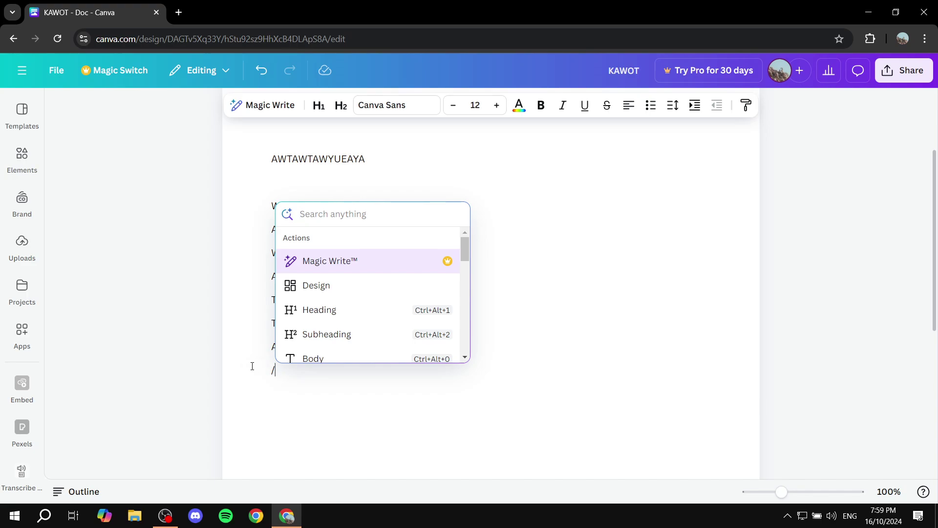
pyautogui.write('Page')
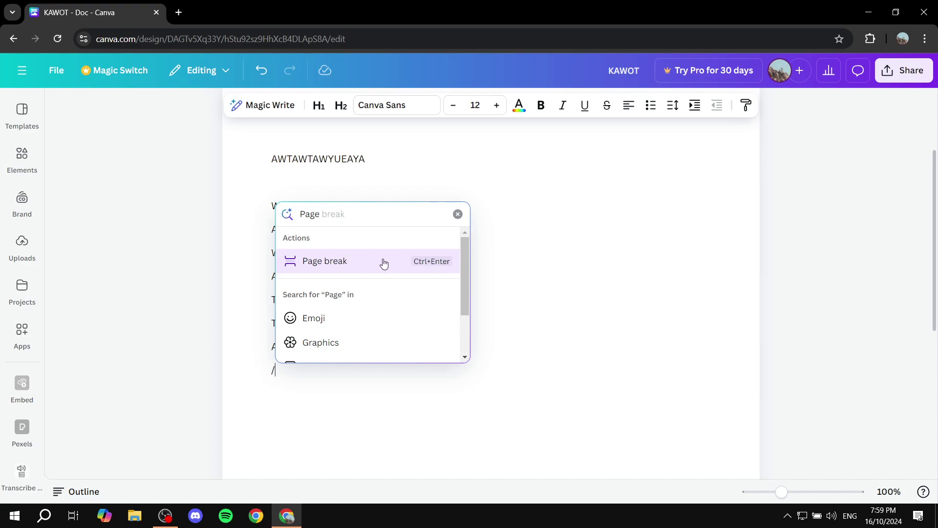
pyautogui.click(326, 262)
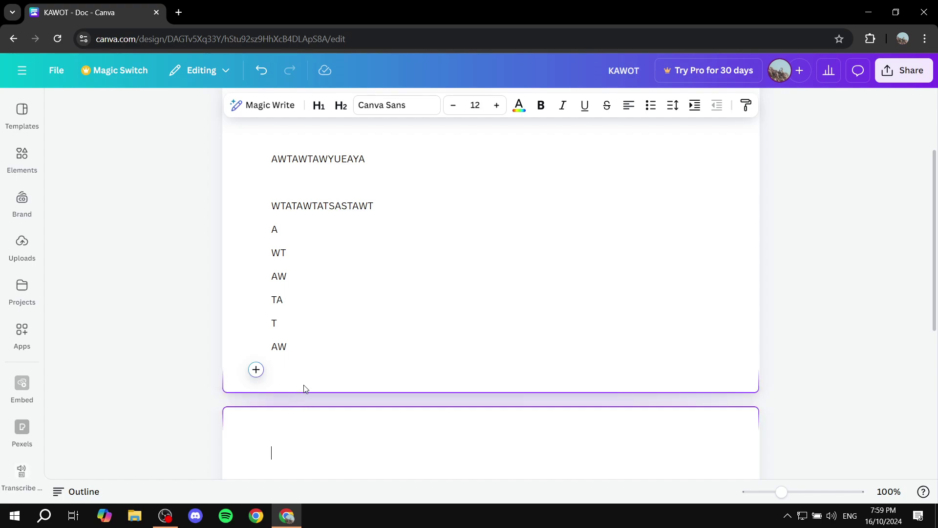
# Turn the second page's empty line into a heading reading 'Just a headiing'.
pyautogui.scroll(2, 293, 269)
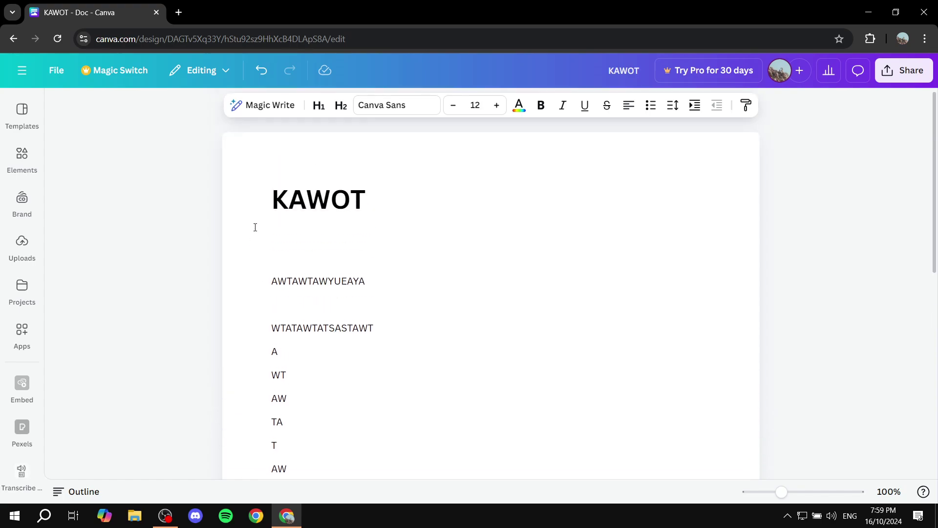
pyautogui.scroll(-5, 294, 318)
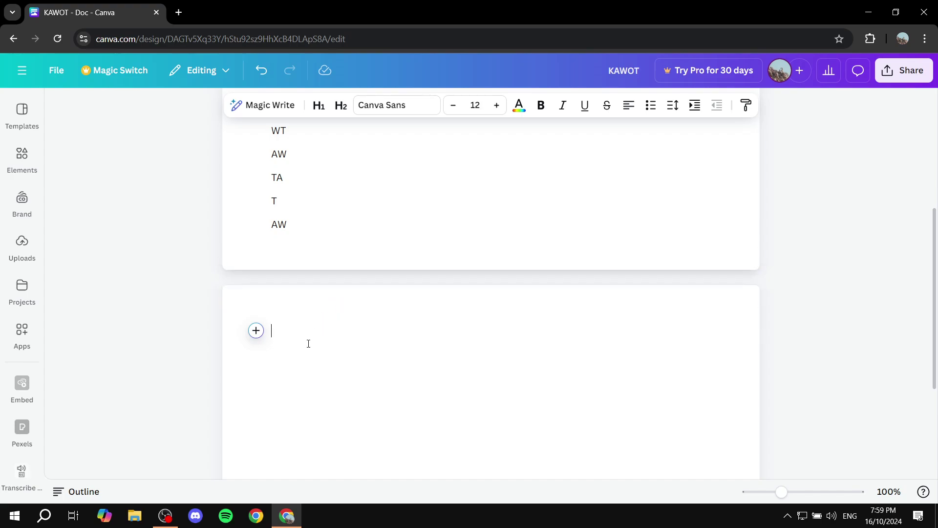
pyautogui.write('/head')
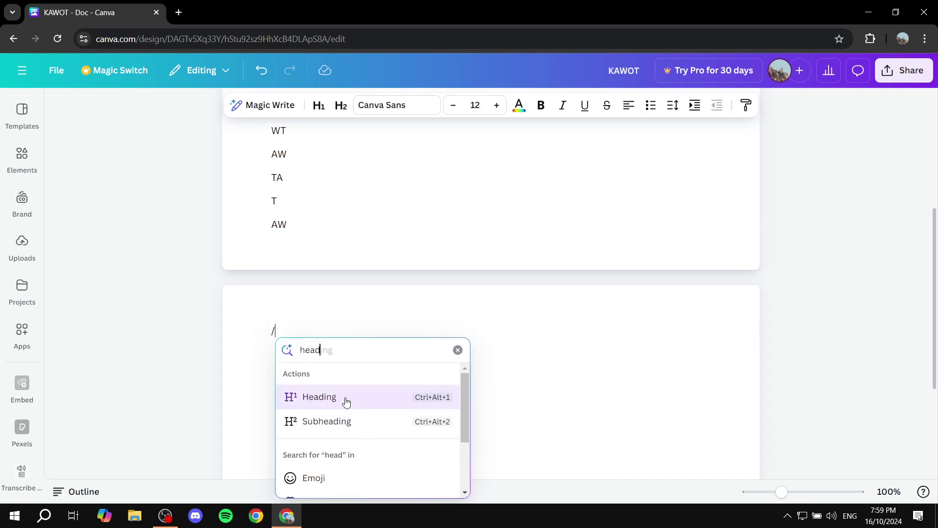
pyautogui.click(345, 397)
pyautogui.write('Just a headiing')
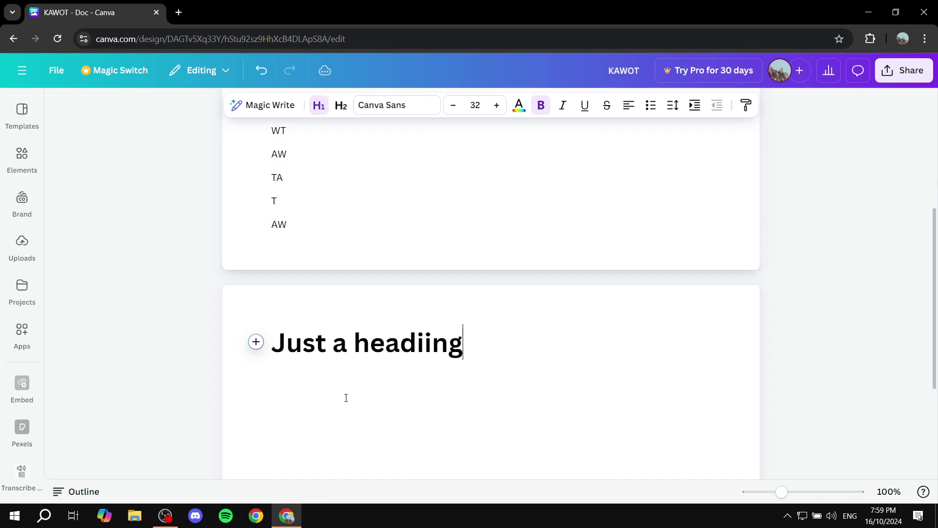
# Add the body lines 'awktiwoawtjaot' and 'atwatat as t awt aw t awt…' below the heading.
pyautogui.press('Return')
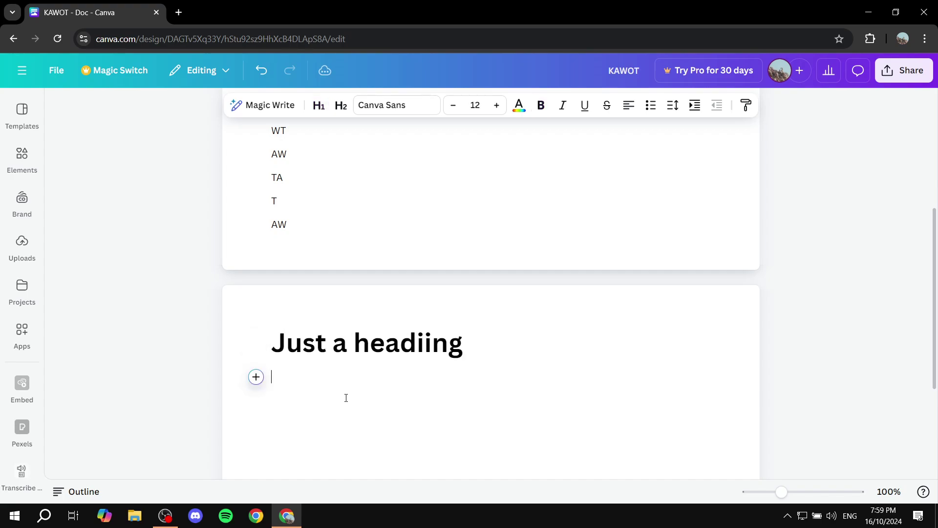
pyautogui.write('awktiwoawtjaot')
pyautogui.press('Return')
pyautogui.write('atwata')
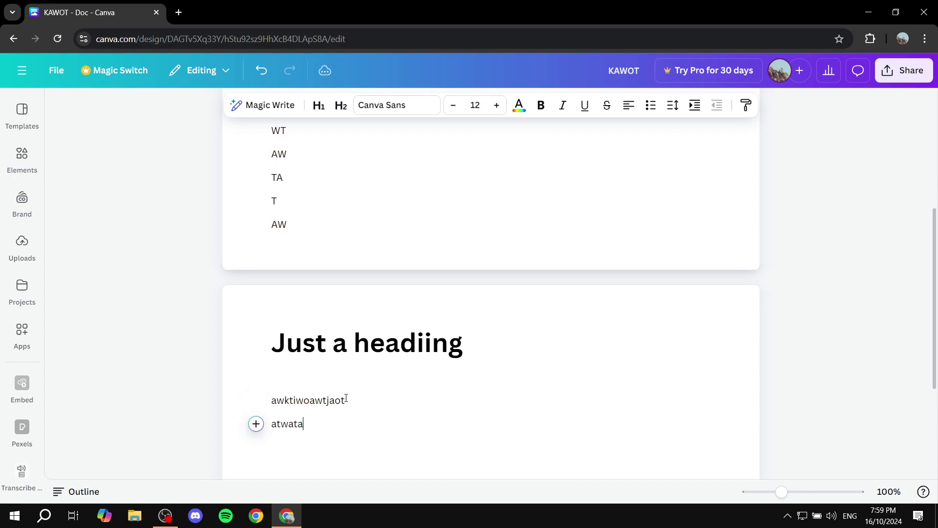
pyautogui.write('t as t awt aw t awt  awt wa tw ')
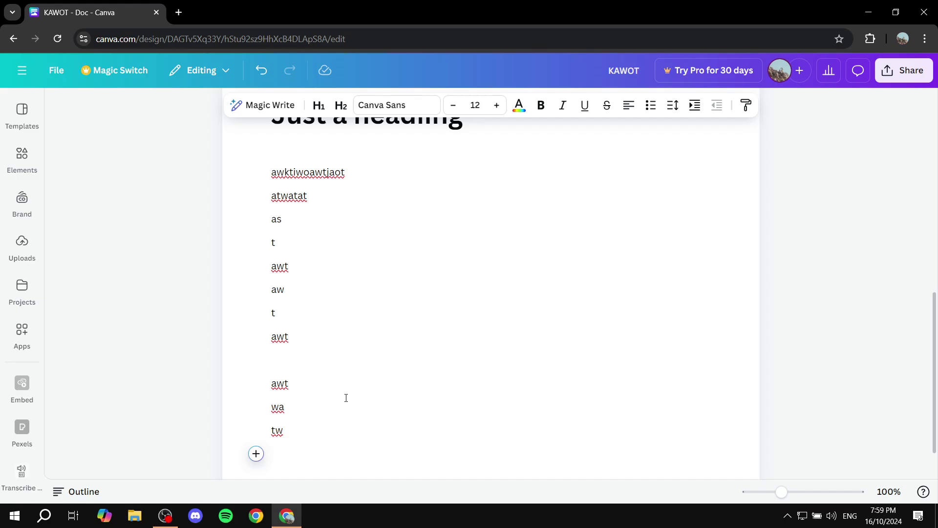
pyautogui.write('/')
# Dismiss the Magic Write introduction and remove the empty last line.
pyautogui.press('Return')
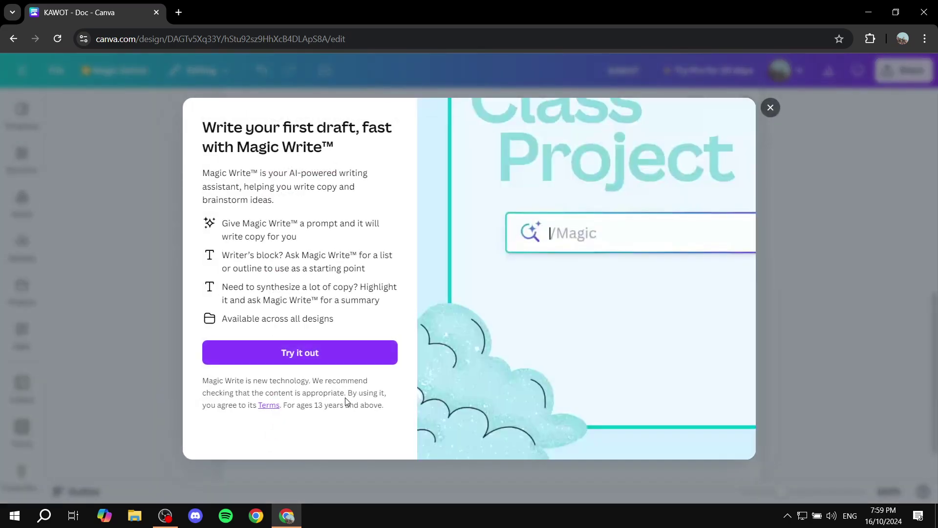
pyautogui.click(771, 108)
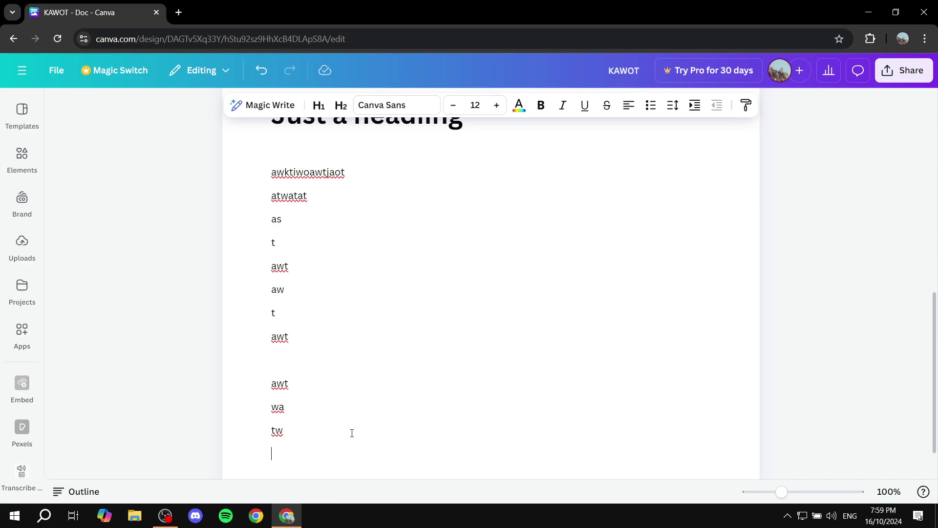
pyautogui.press('BackSpace')
# Add a page break after the tw line with Ctrl+Enter, starting a third page.
pyautogui.press('Return')
pyautogui.write('/')
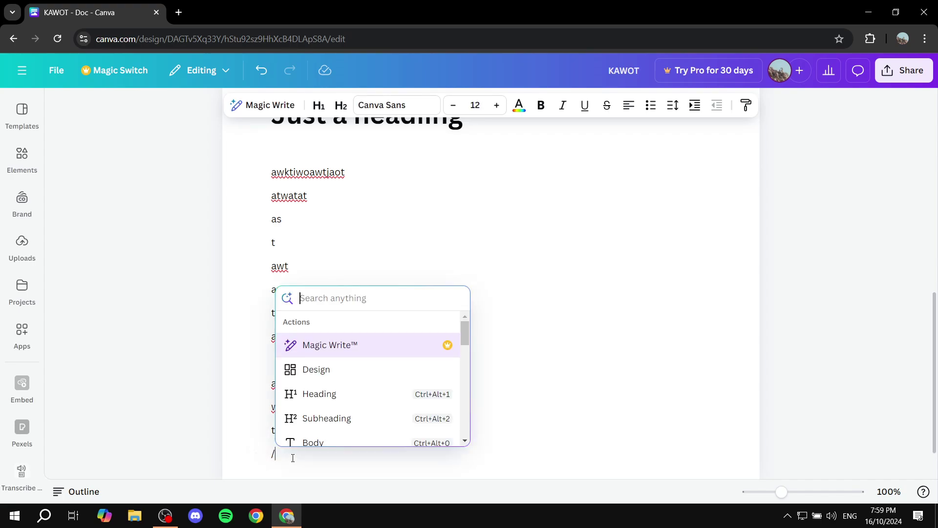
pyautogui.write('page')
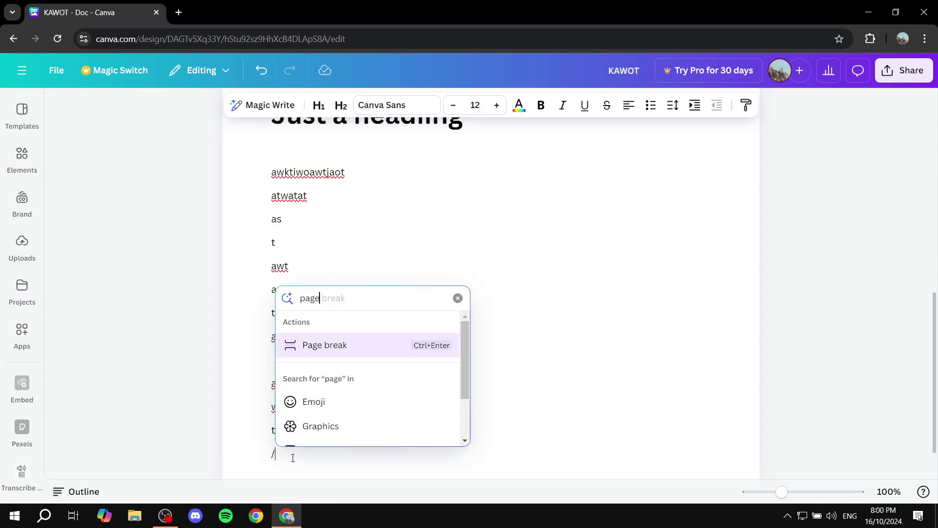
pyautogui.click(458, 299)
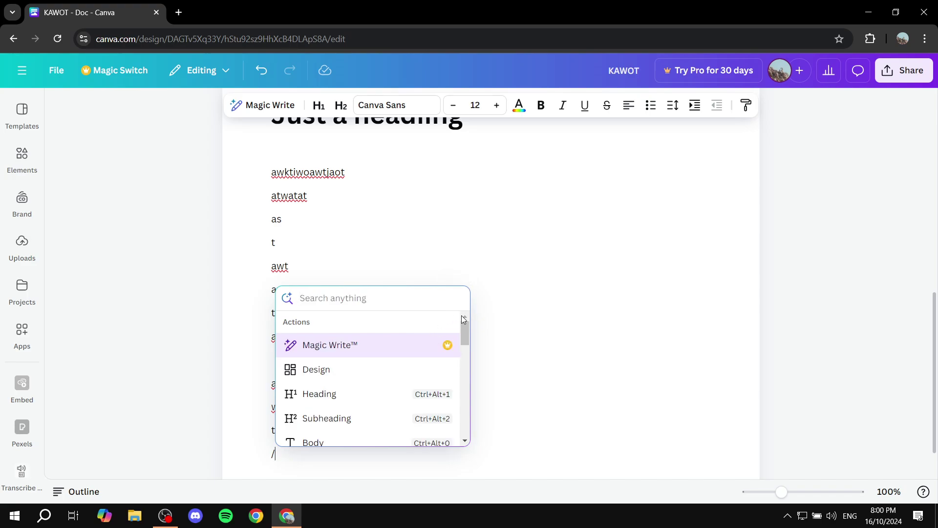
pyautogui.press('Escape')
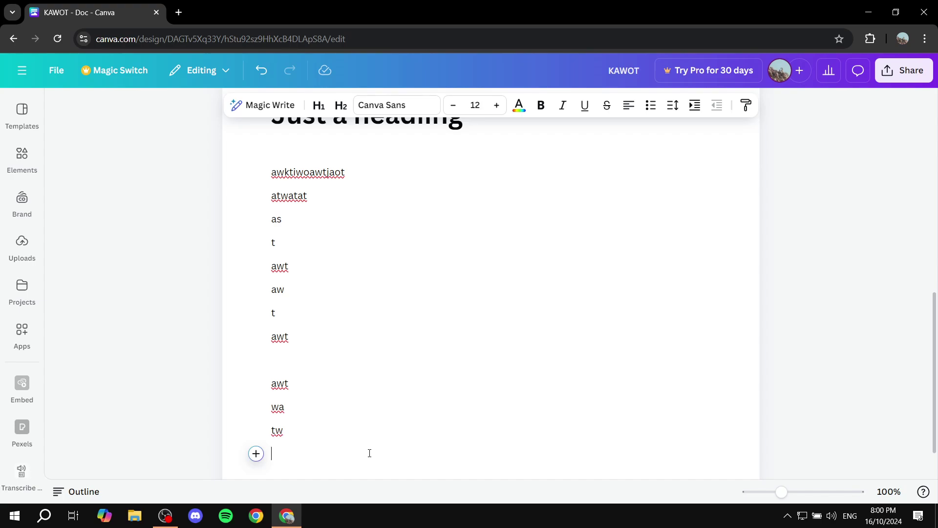
pyautogui.hotkey('ctrl', 'Return')
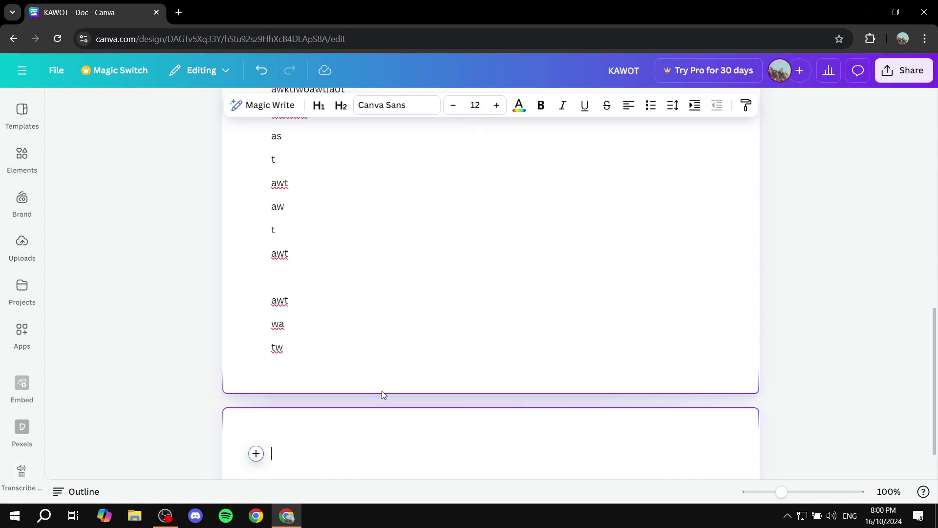